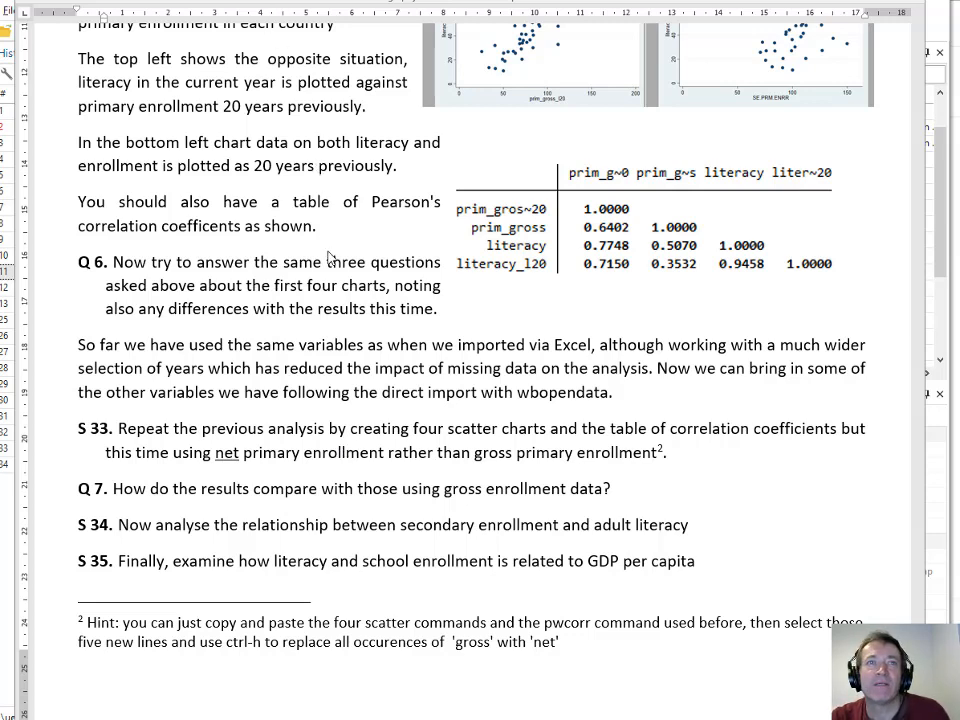
Switch from the worksheet to the Stata do-file qed_stata_3_2_wkg.do, at the scatter commands for gross primary enrollment
key("alt+Tab")
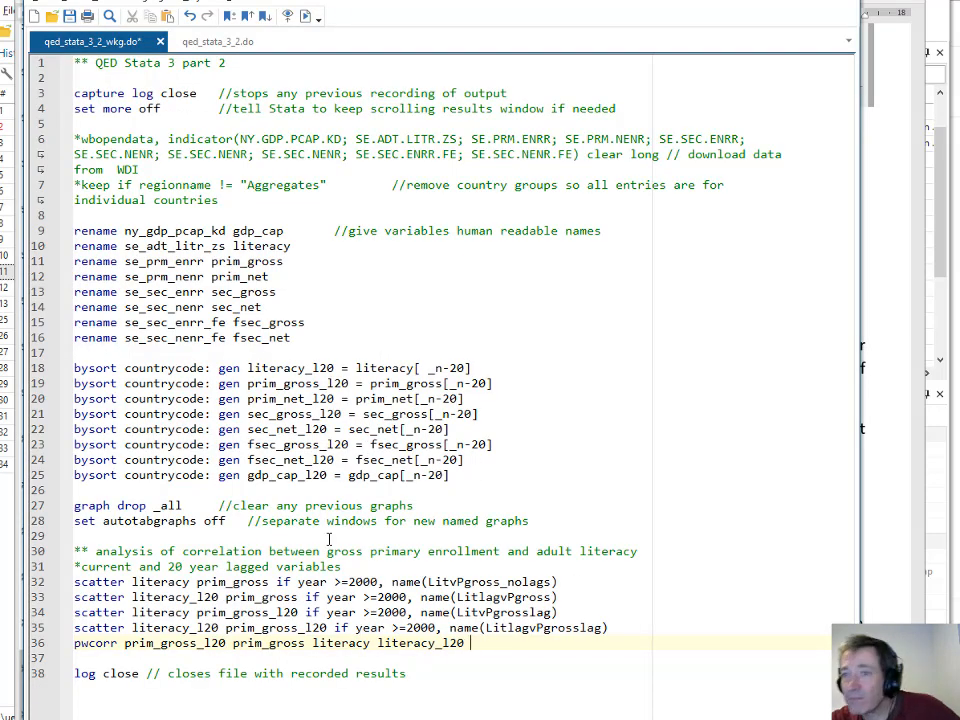
left_click(225, 597)
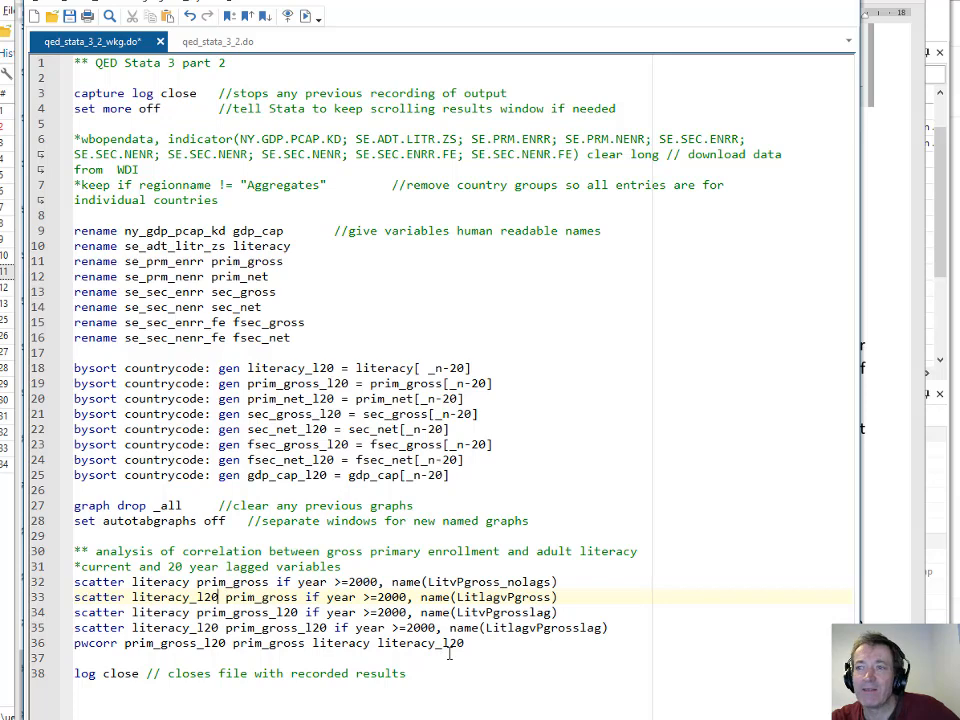
left_click_drag(465, 643, 76, 581)
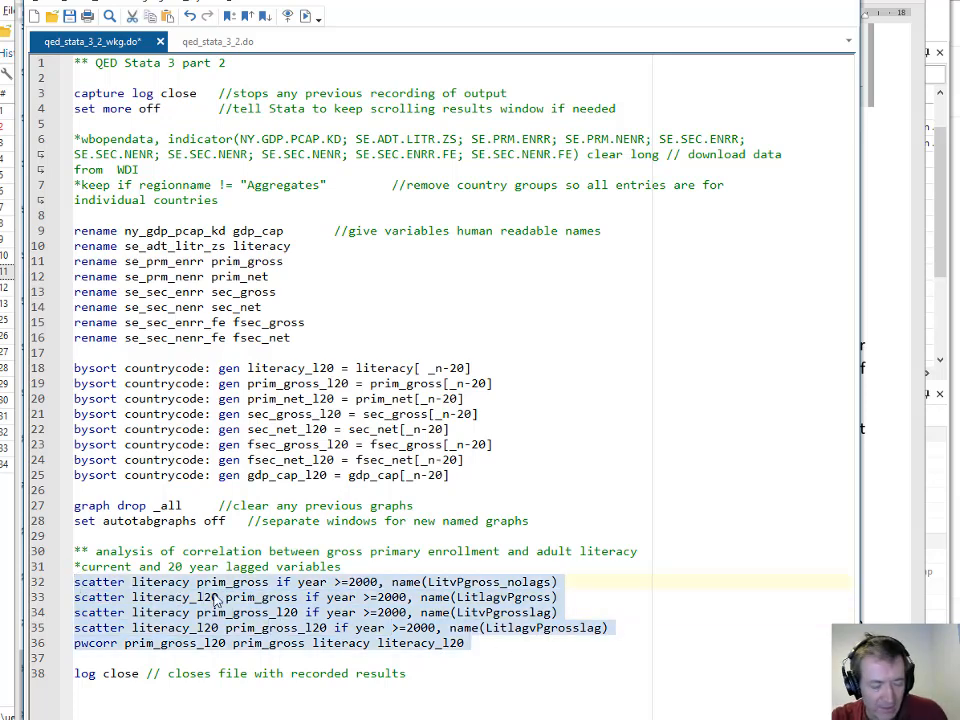
key("ctrl+h")
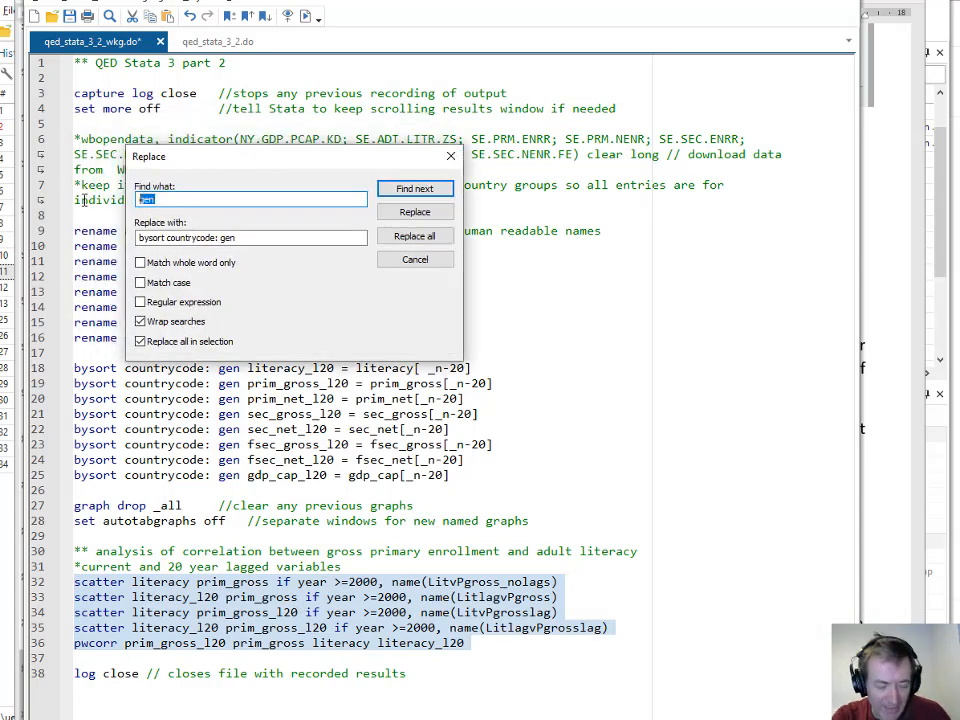
type("pr")
key("BackSpace")
key("BackSpace")
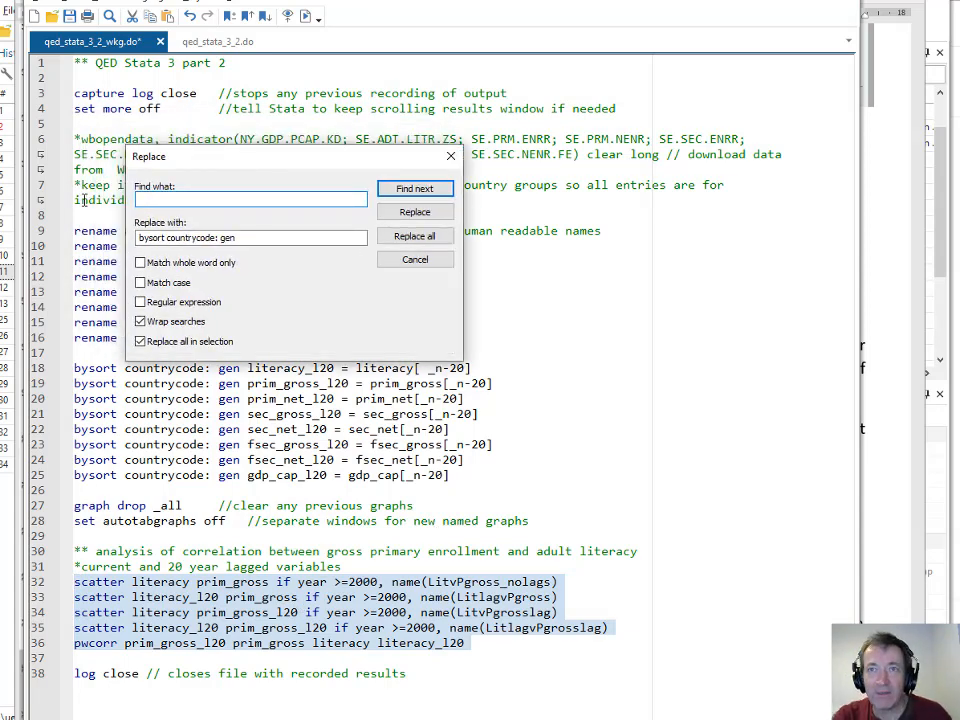
type("gross")
key("Tab")
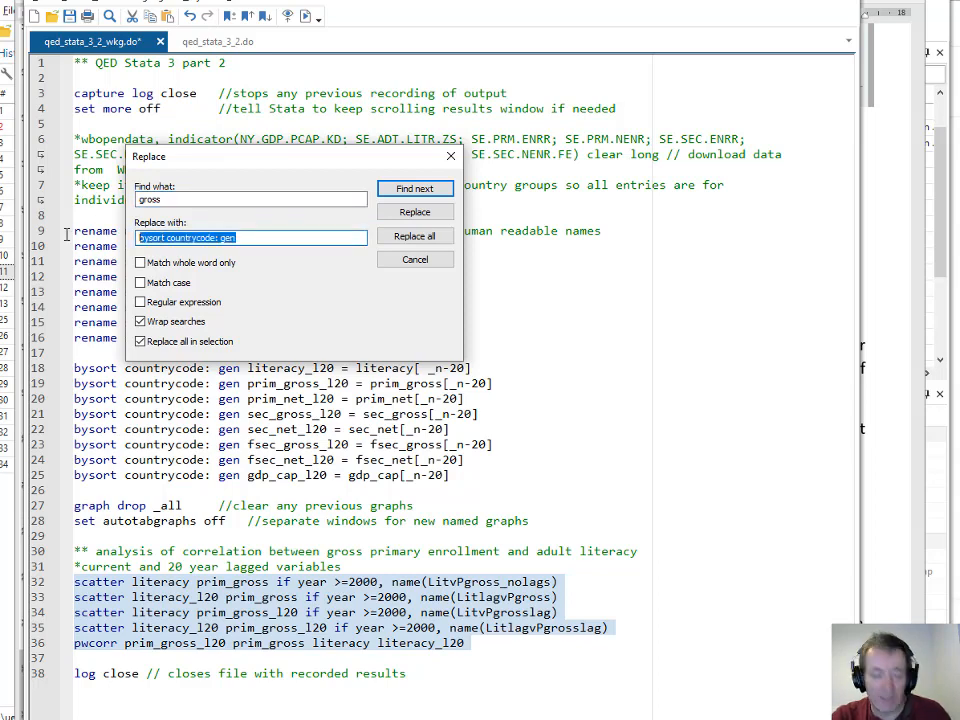
type("new")
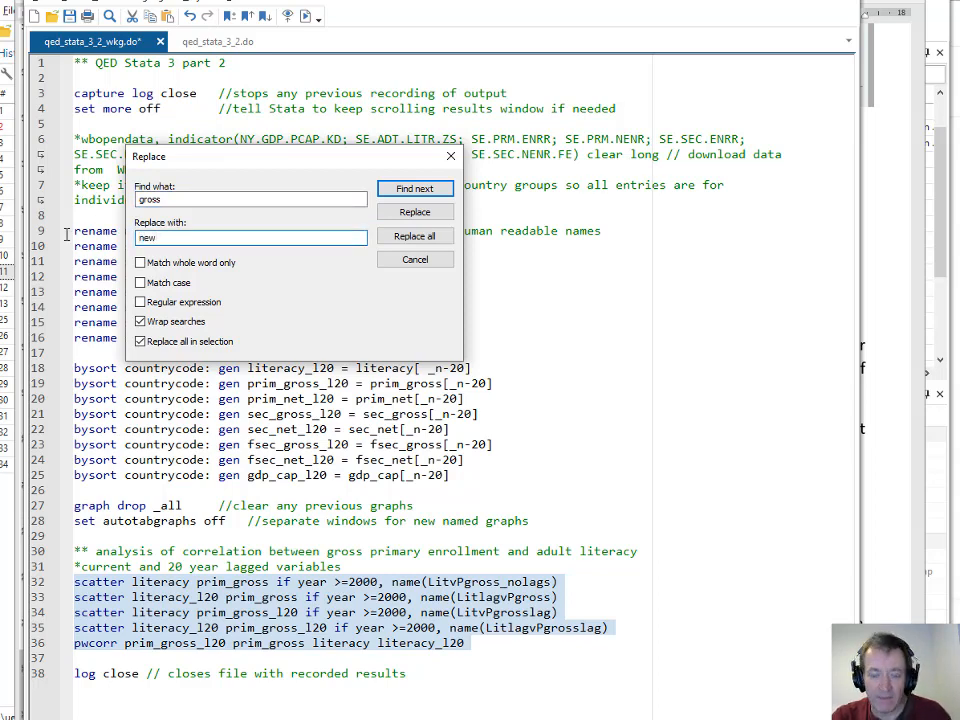
key("BackSpace")
type("t")
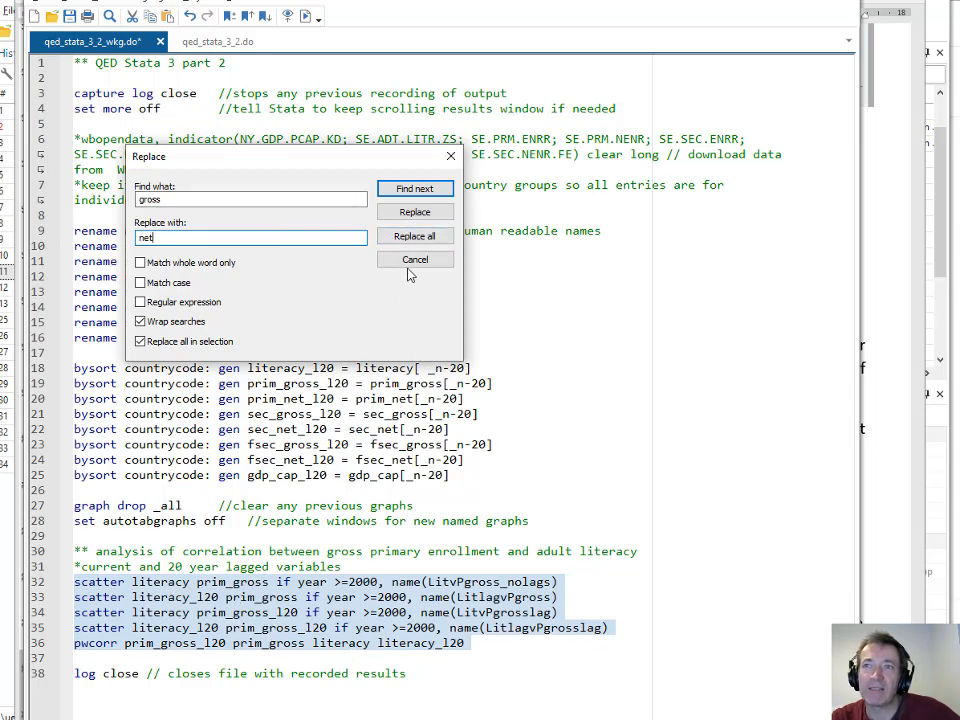
left_click(455, 160)
left_click(540, 690)
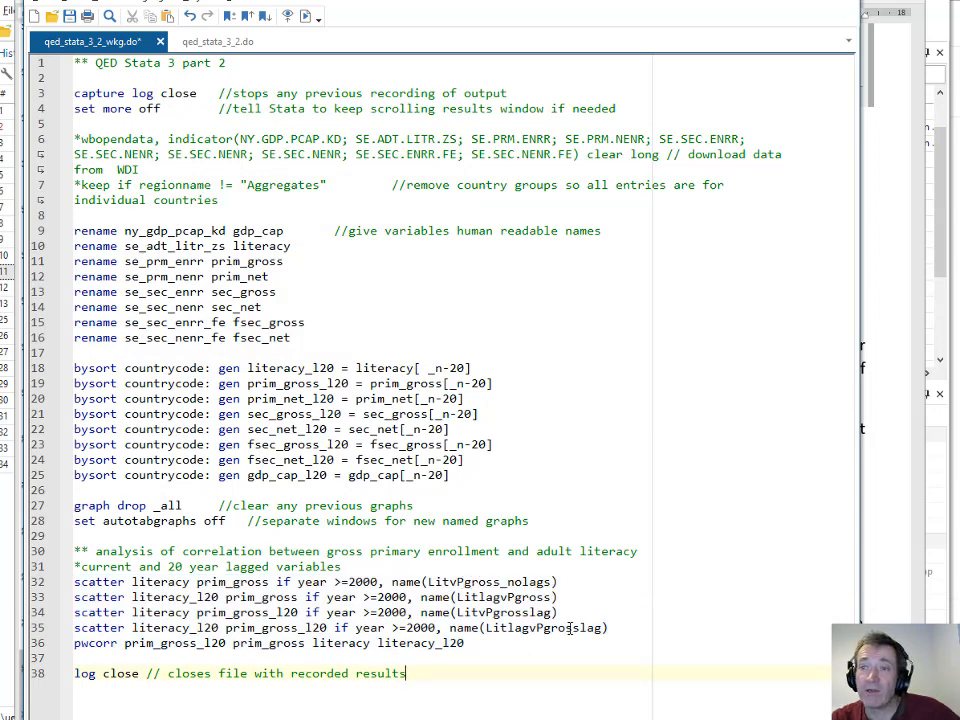
Insert five blank lines after the pwcorr command on line 36 to make room for the net primary enrollment analysis
left_click(484, 645)
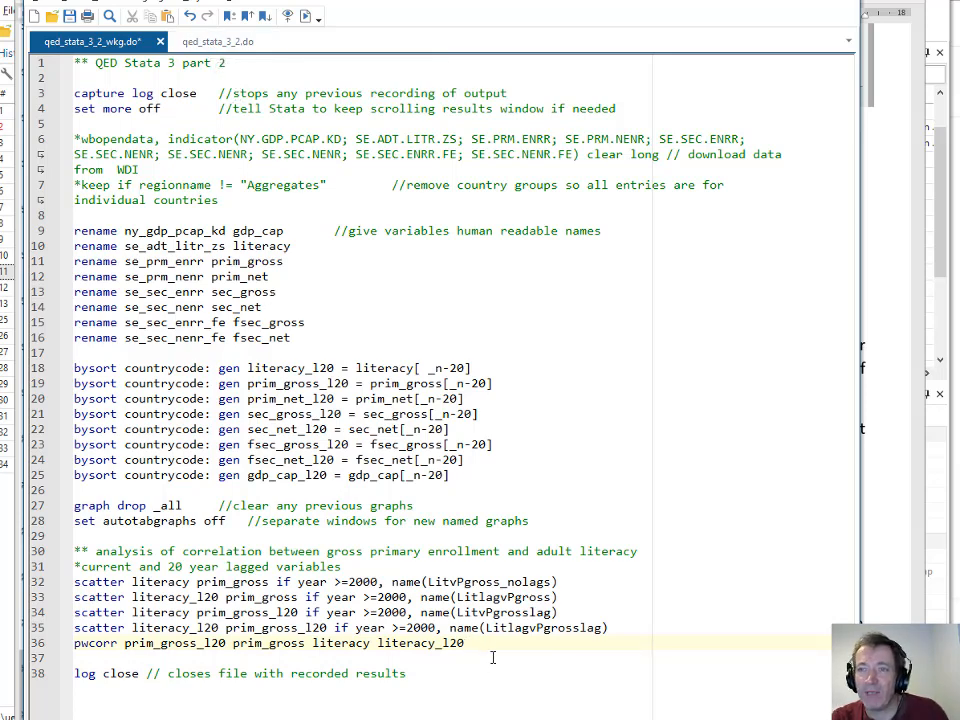
key("Return")
key("Return")
key("Return")
key("Return")
key("Return")
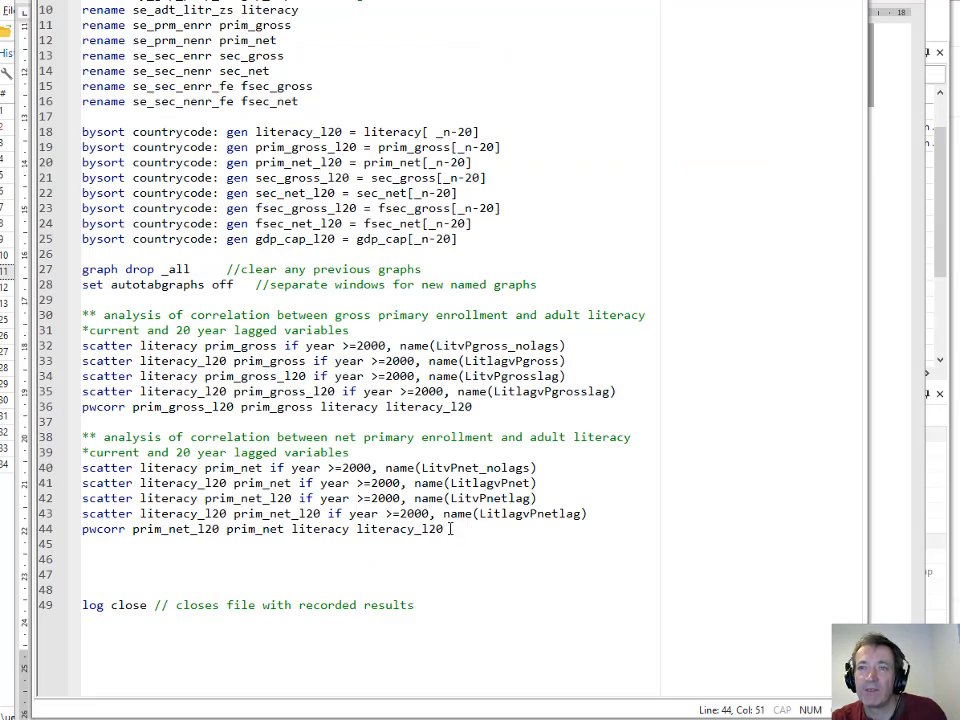
Run the net primary enrollment analysis on lines 39 to 44 and bring up its correlation table in the results
left_click_drag(453, 529, 198, 452)
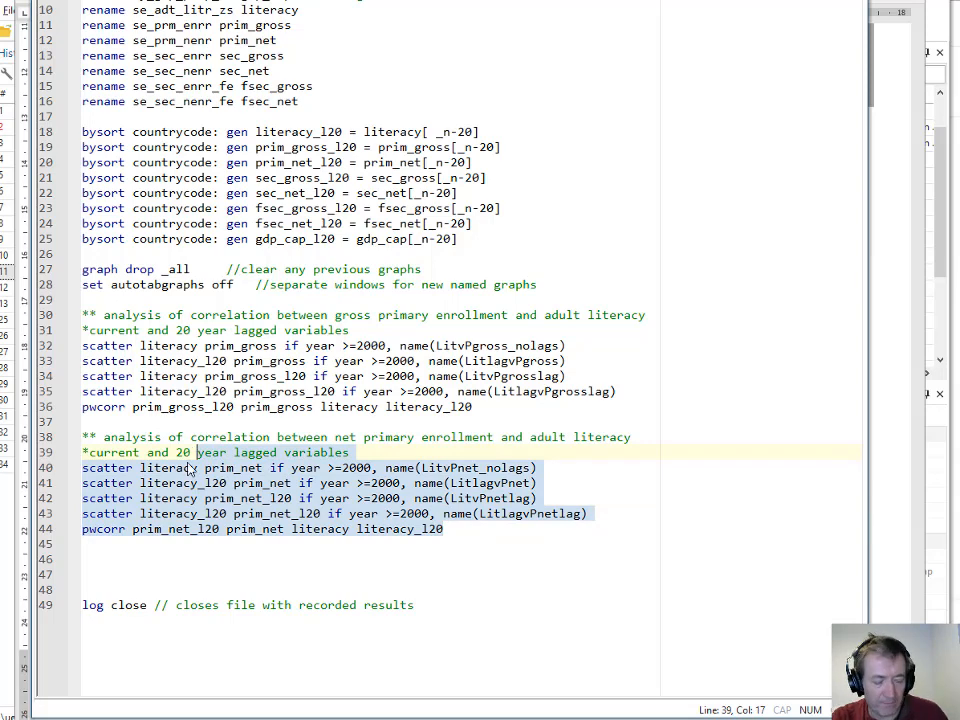
key("shift+Home")
key("ctrl+d")
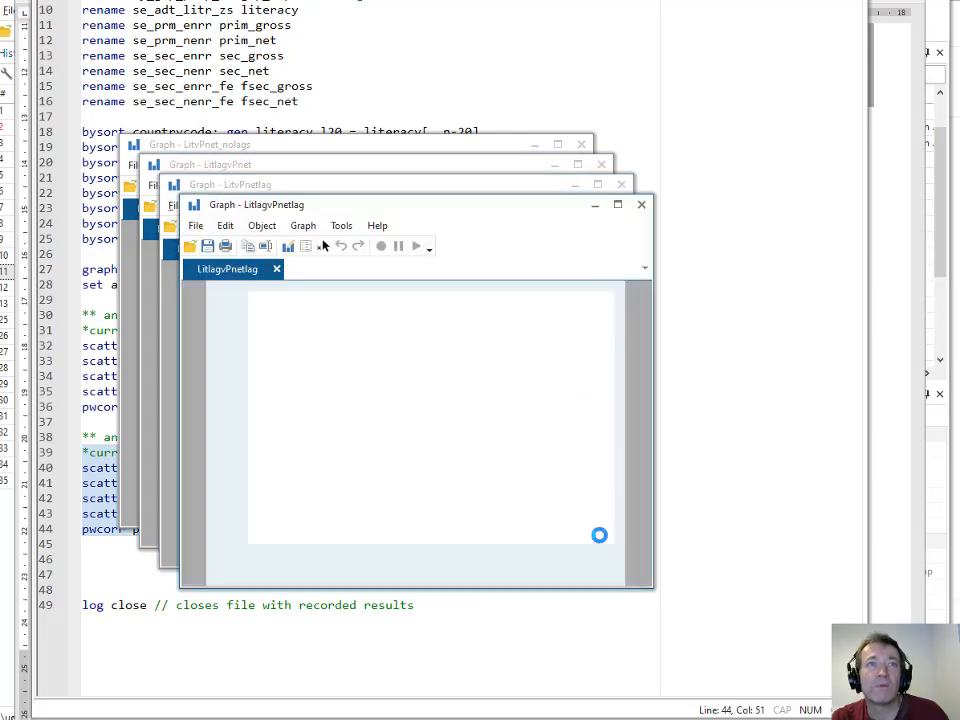
left_click(890, 590)
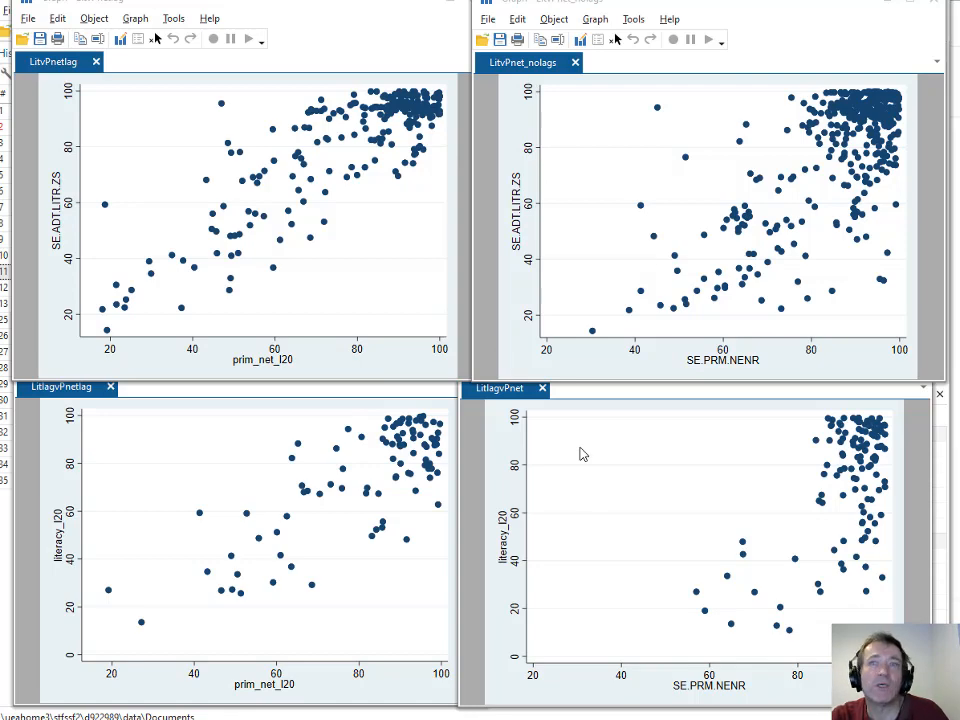
left_click(943, 520)
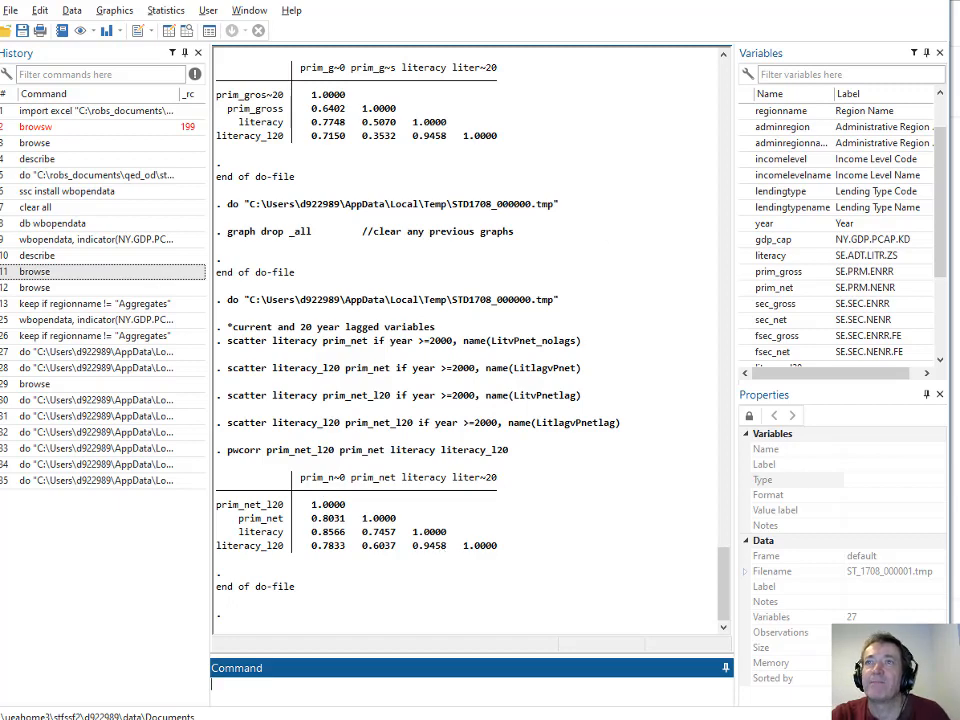
Run the gross and net secondary enrollment analyses for worksheet task S 34, do-file lines 46 to 60, and view their correlation tables
key("alt+Tab")
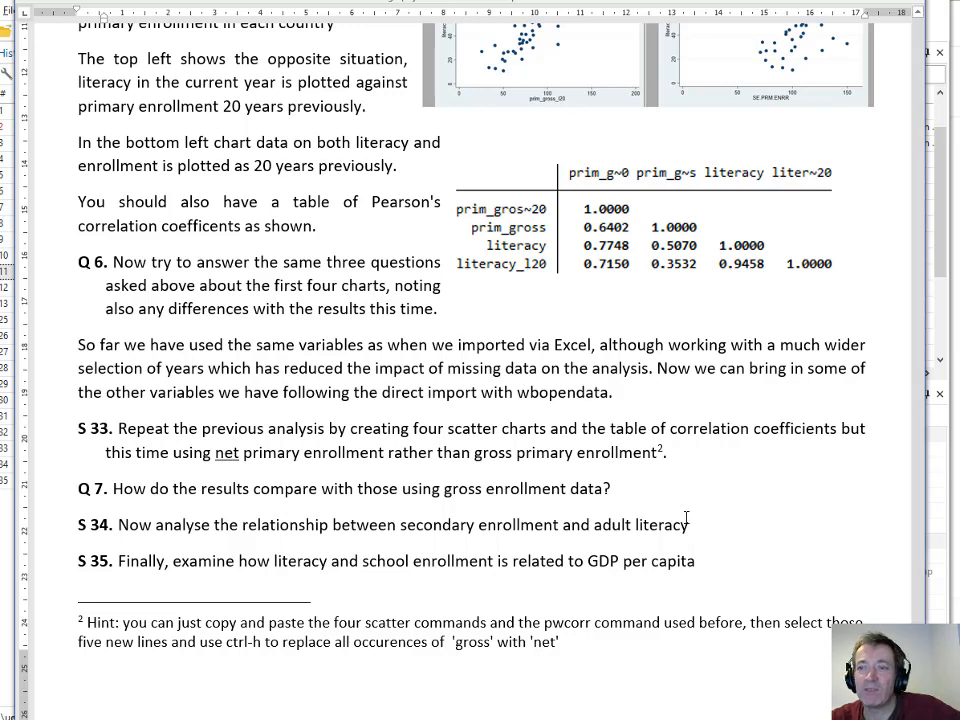
key("alt+Tab")
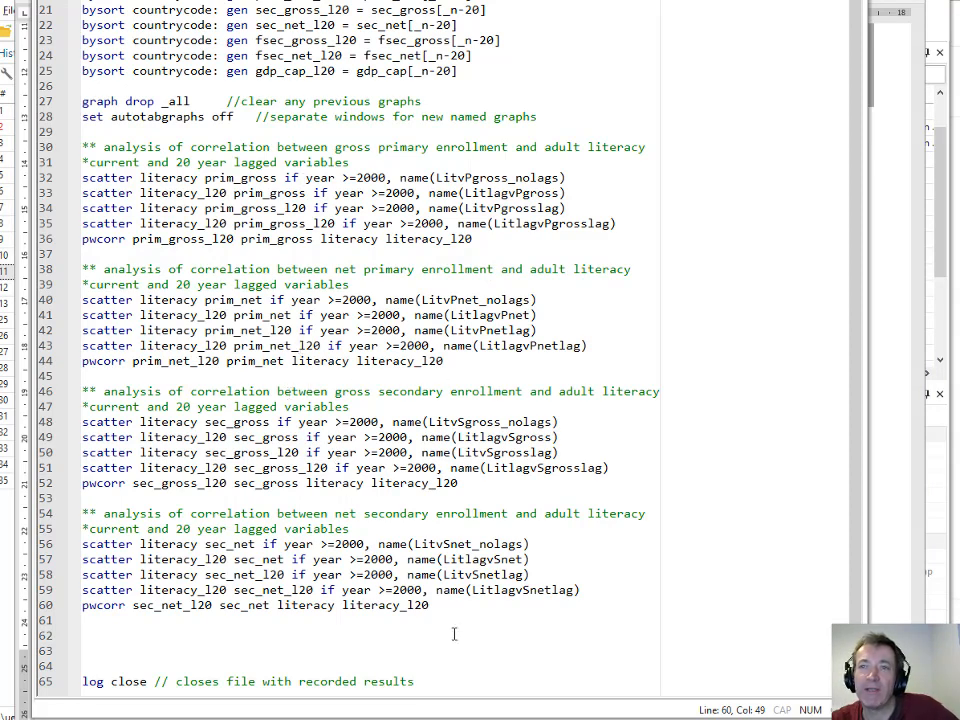
left_click_drag(437, 611, 81, 390)
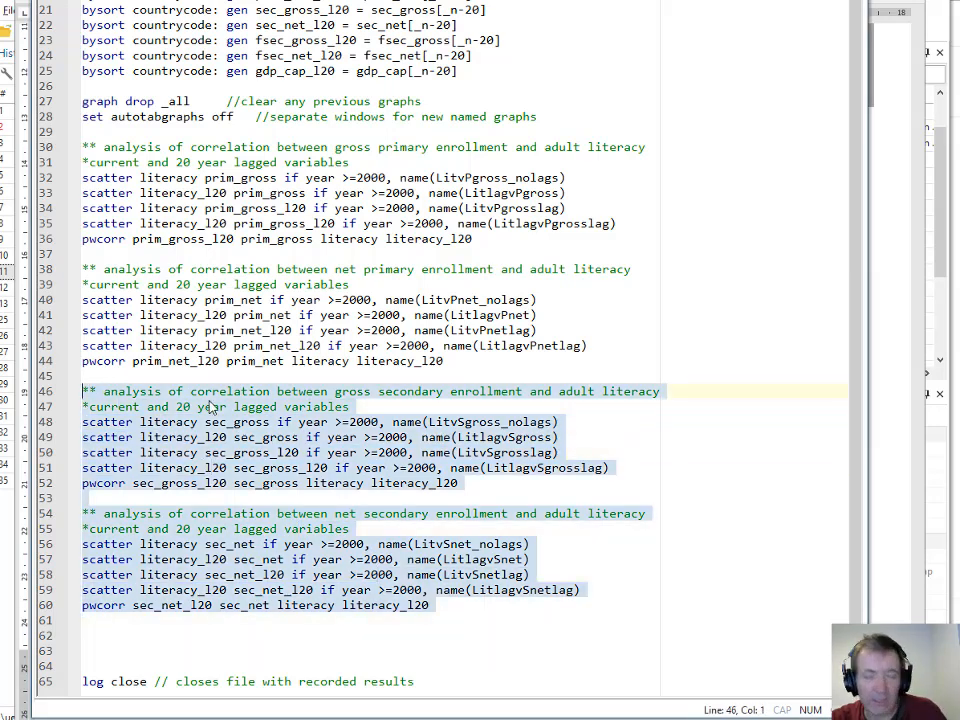
key("ctrl+d")
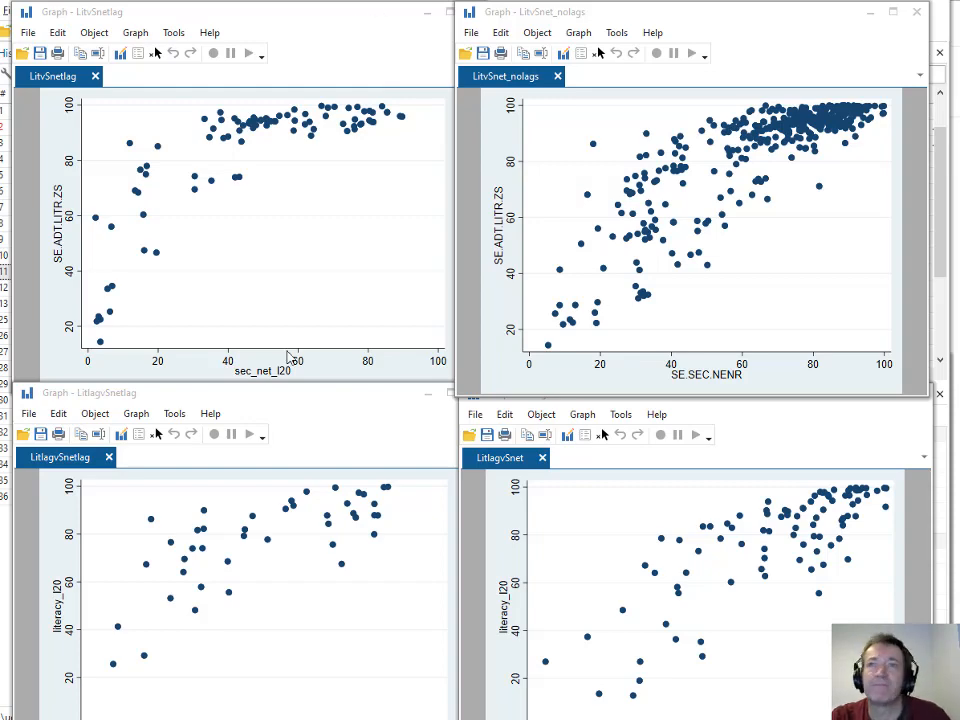
left_click(5, 348)
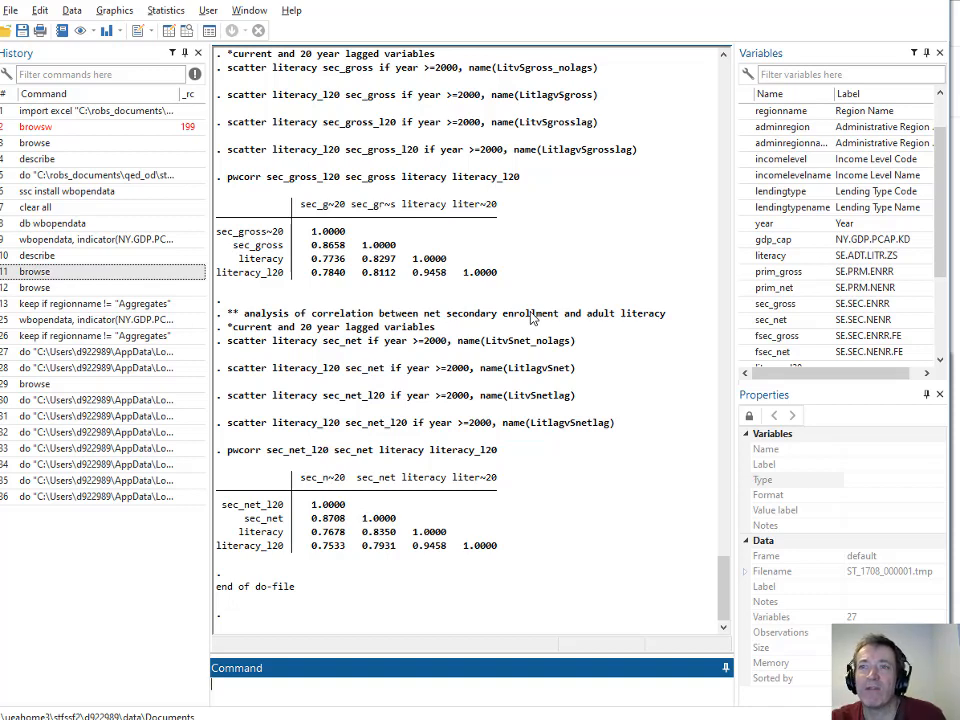
Add do-file blocks from line 62 analysing gross and net female secondary enrollment against adult literacy, and net female secondary against net primary enrollment
left_click(127, 716)
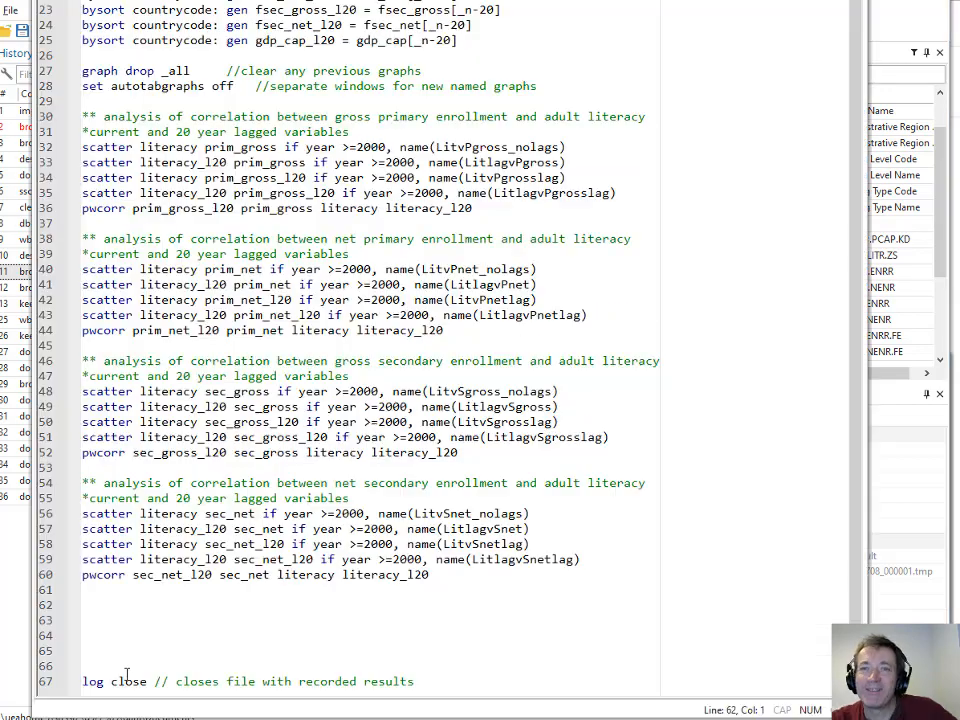
left_click(115, 611)
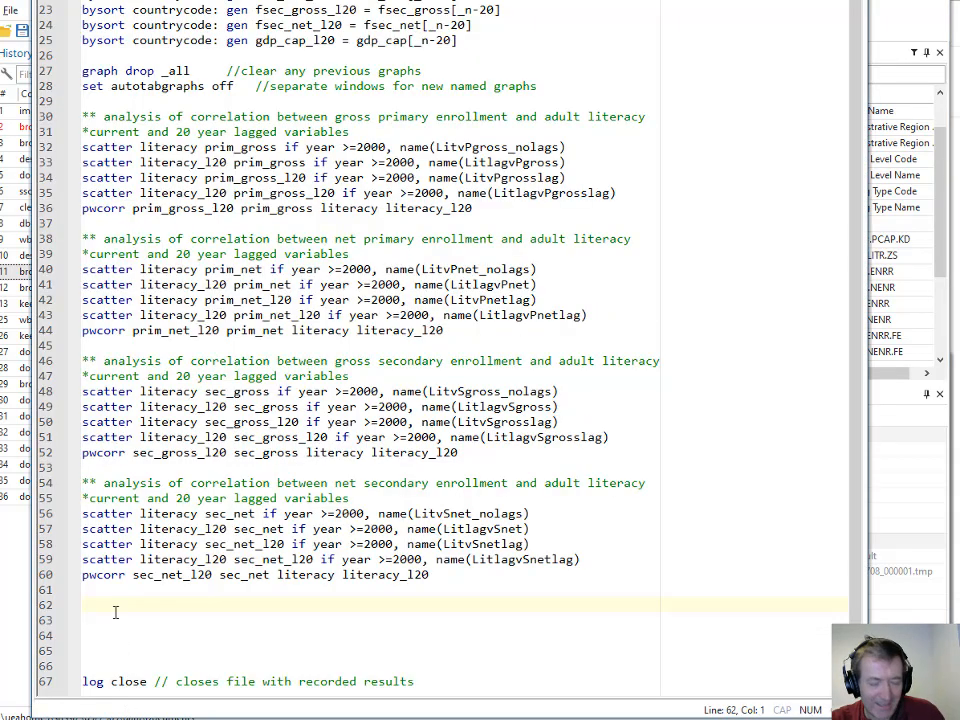
type("** analysis of correlation between gross female secondary enrollment and adult literacy *current and 20 year lagged variables scatter literacy fsec_gross if year >=2000, name(LitvFSgross_nolags) scatter literacy_l20 fsec_gross if year >=2000, name(LitlagvFSgross) scatter literacy fsec_gross_l20 if year >=2000, name(LitvFSgrosslag) scatter literacy_l20 fsec_gross_l20 if year >=2000, name(LitlagvFSgrosslag) pwcorr fsec_gross_l20 fsec_gross literacy literacy_l20  ** analysis of correlation between net female secondary enrollment and adult literacy *current and 20 year lagged variables scatter literacy fsec_net if year >=2000, name(LitvFSnet_nolags) scatter literacy_l20 fsec_net if year >=2000, name(LitlagvFSnet) scatter literacy fsec_net_l20 if year >=2000, name(LitvFSnetlag) scatter literacy_l20 fsec_net_l20 if year >=2000, name(LitlagvFSnetlag) pwcorr fsec_net_l20 fsec_net literacy literacy_l20  ** analysis of correlation between net female secondary enrollment and net primary enrollment *current and 20 year lagged variables scatter prim_net fsec_net if year >=2000, name(PnetvFSnet_nolags) scatter prim_net_l20 fsec_net if year >=2000, name(PnetlagvFSnet) scatter prim_net fsec_net_l20 if year >=2000, name(PnetvFSnetlag) scatter prim_net_l20 fsec_net_l20 if year >=2000, name(PnetlagvFSnetlag) pwcorr fsec_net_l20 fsec_net prim_net prim_net_l20")
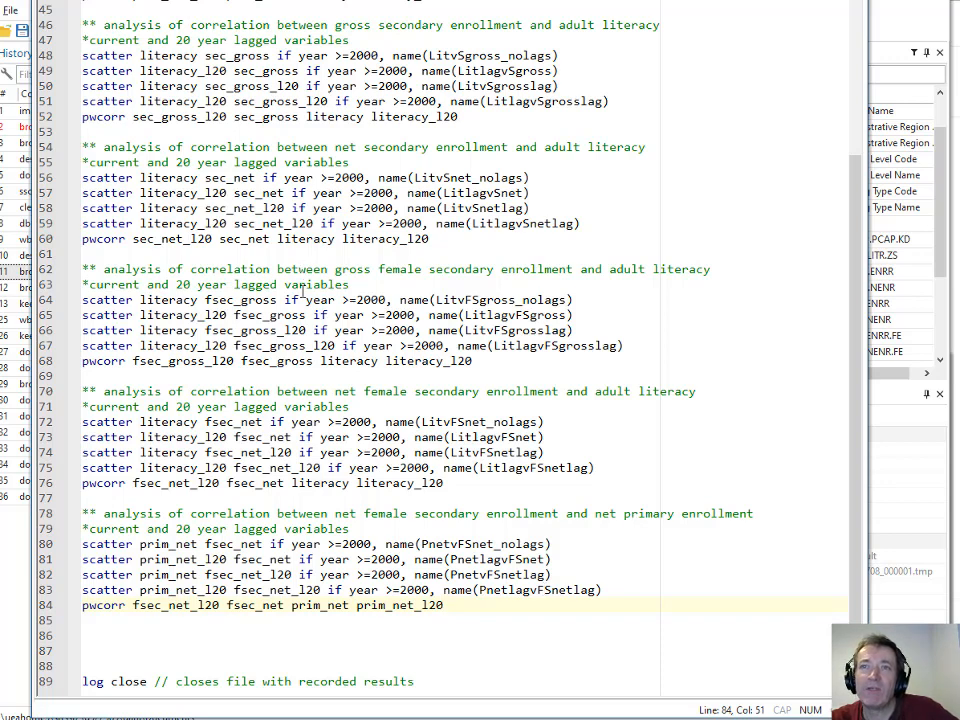
Run the three female secondary enrollment analysis blocks on lines 62 to 84 of the do-file
left_click_drag(242, 281, 450, 574)
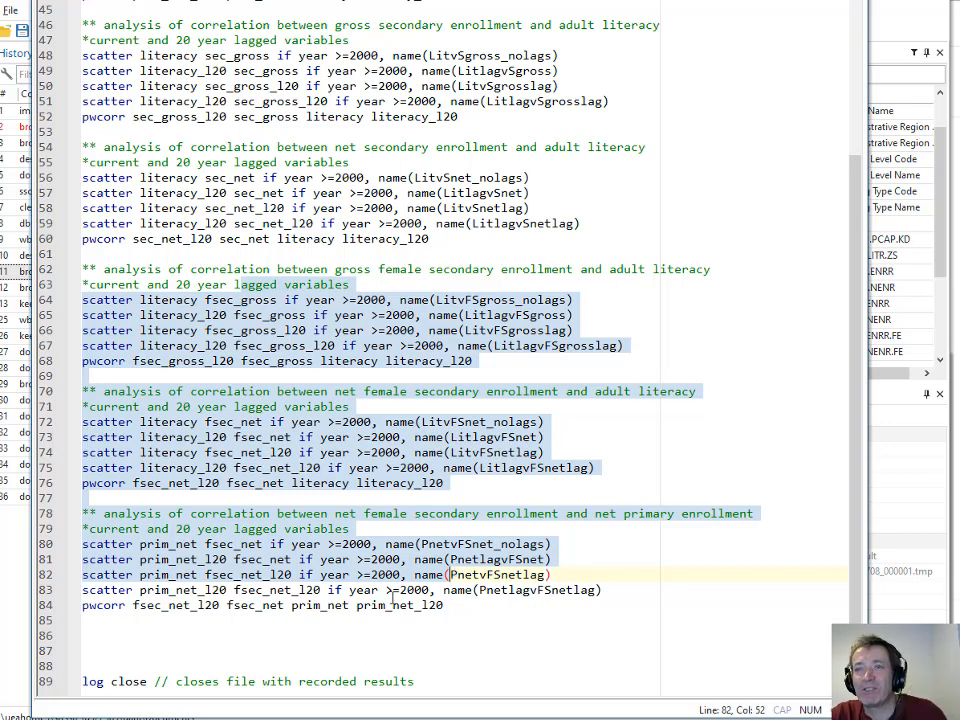
left_click_drag(381, 606, 177, 270)
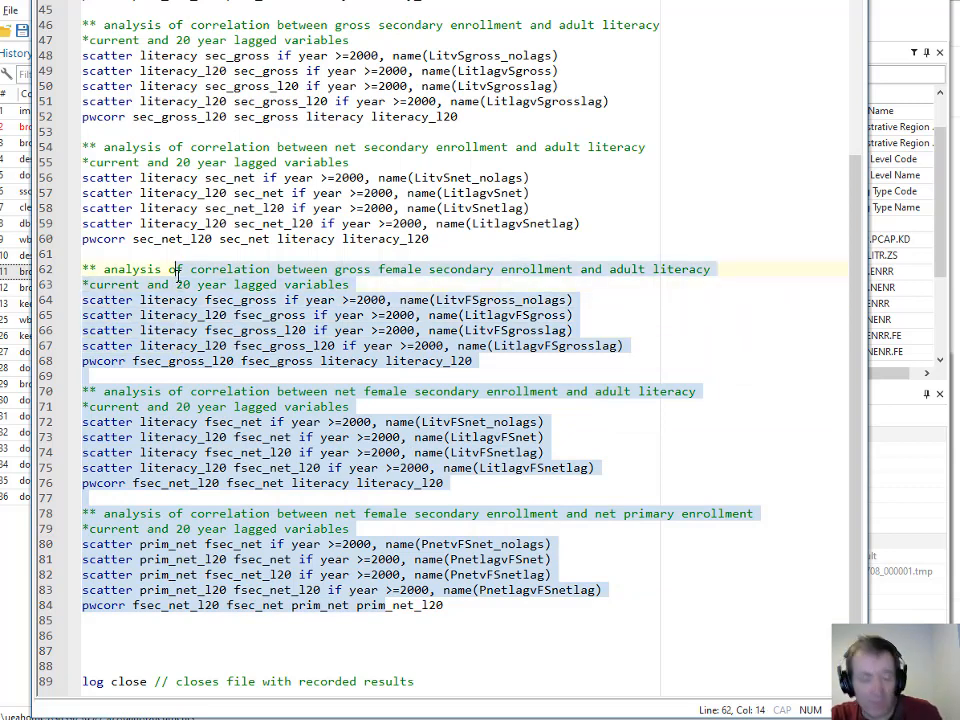
left_click_drag(177, 270, 82, 270)
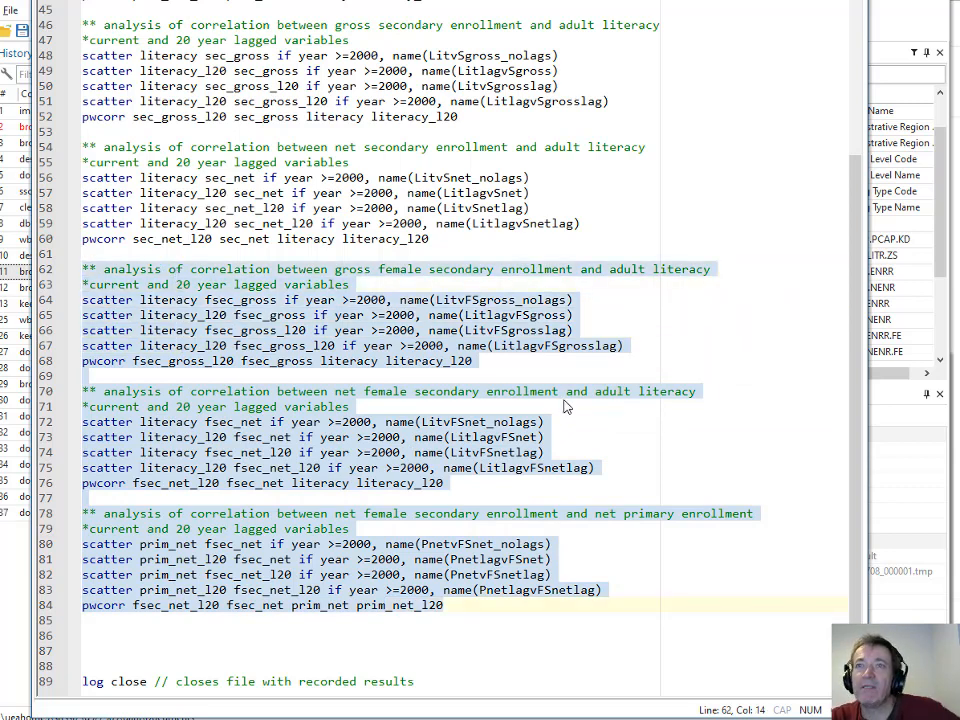
key("ctrl+d")
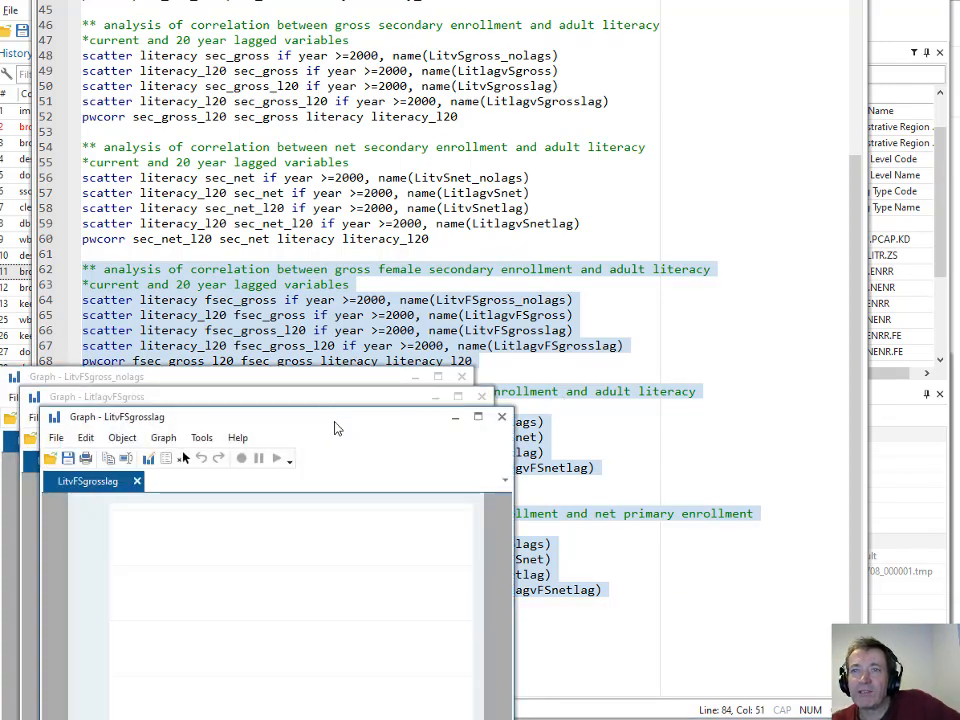
Spread out the graph windows of literacy against female secondary enrollment, placing LitvFSnetlag and LitvFSnet_nolags side by side with LitlagvFSnetlag below
left_click_drag(425, 427, 308, 0)
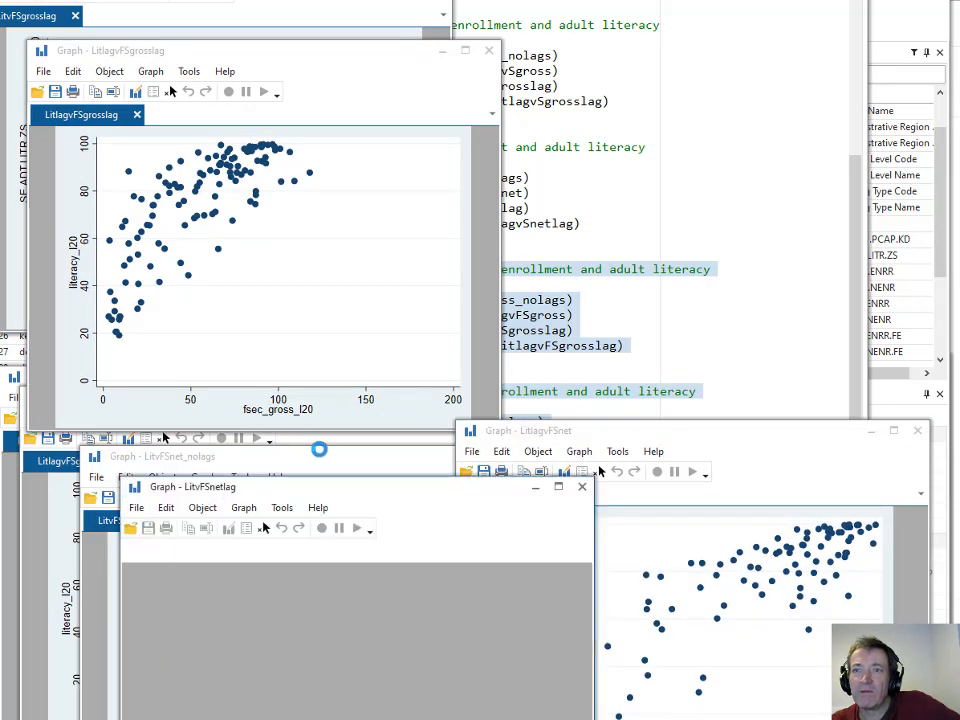
left_click_drag(390, 410, 664, 38)
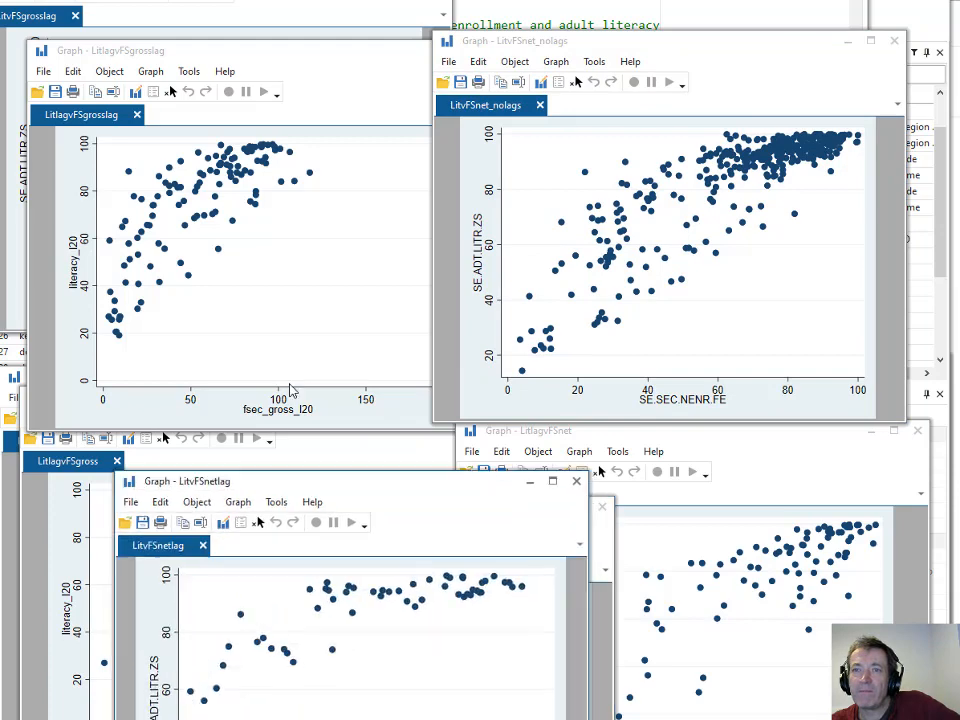
left_click_drag(337, 485, 284, 179)
left_click_drag(280, 117, 195, 62)
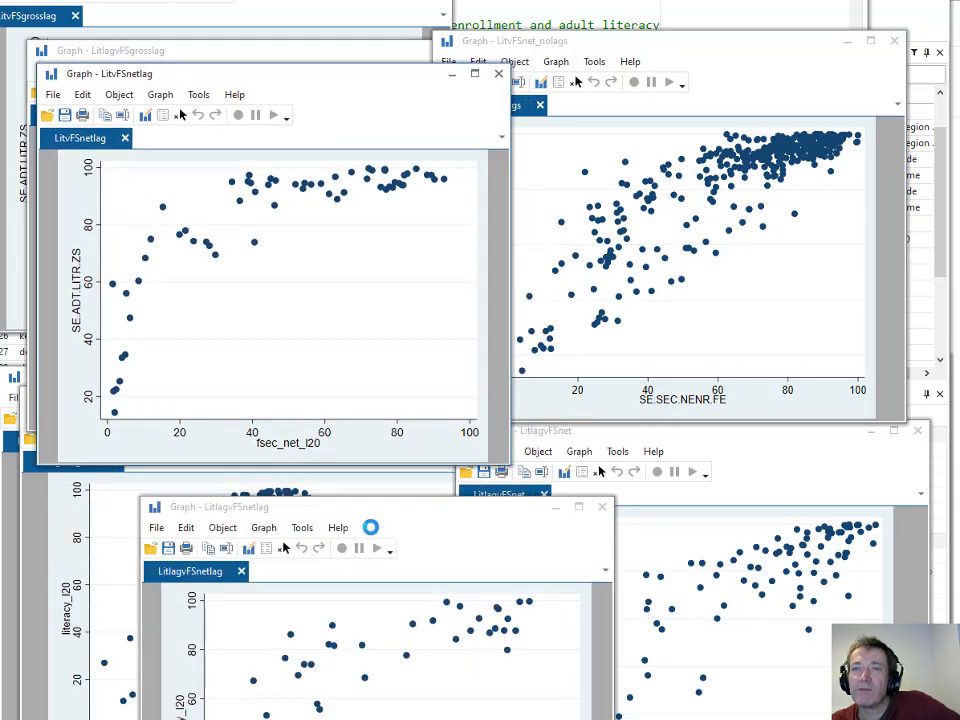
left_click(373, 508)
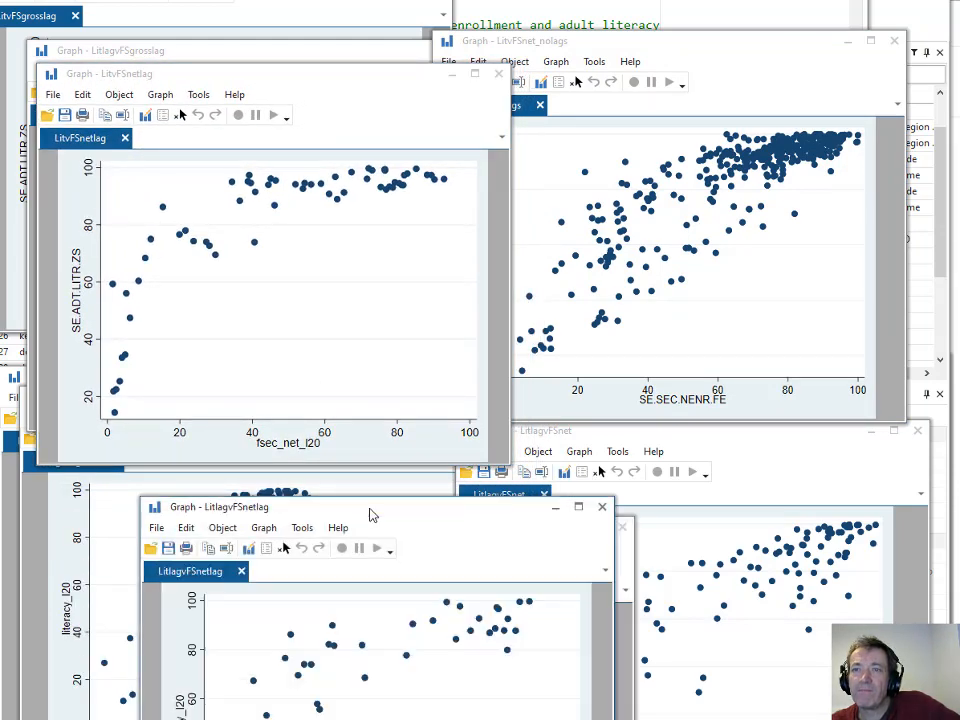
left_click_drag(370, 514, 720, 499)
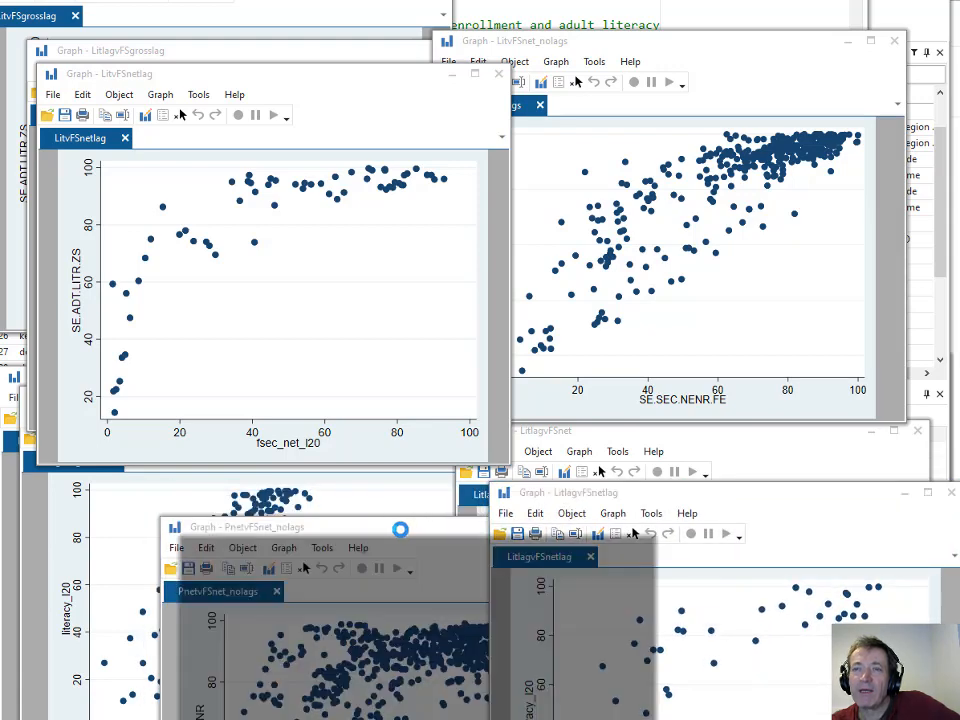
Arrange the net primary enrollment graphs with PnetvFSnetlag above PnetvFSnet_nolags and PnetlagvFSnetlag beside the latter
left_click_drag(400, 523, 273, 392)
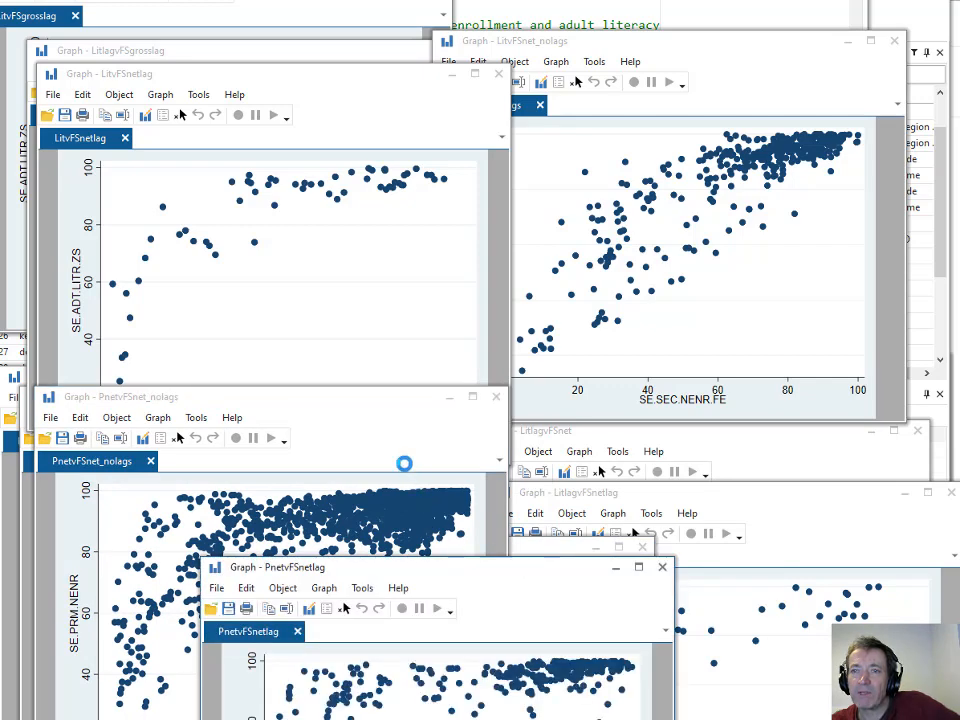
left_click_drag(407, 574, 321, 47)
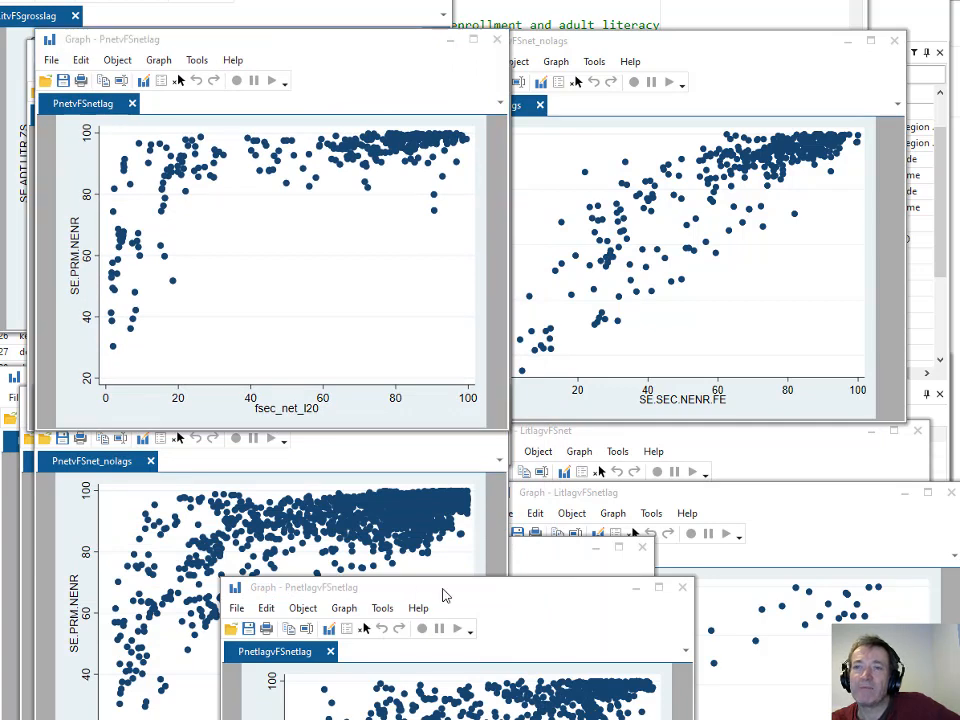
left_click_drag(444, 596, 681, 427)
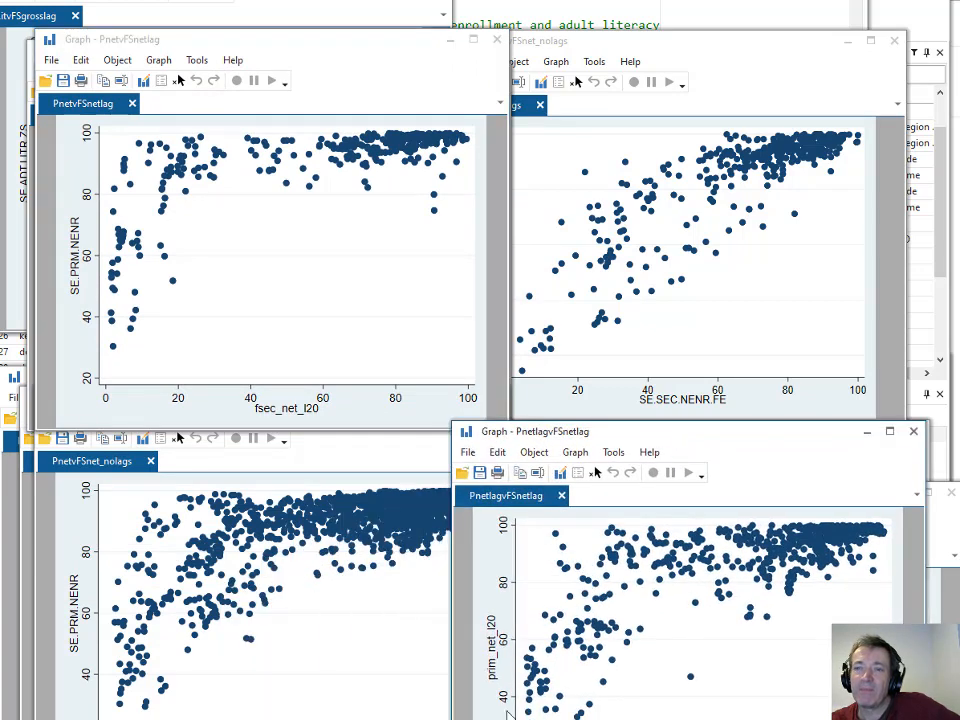
Bring the PnetlagvFSnet graph forward and place it over PnetlagvFSnetlag, beside the PnetvFSnet_nolags graph
left_click(460, 718)
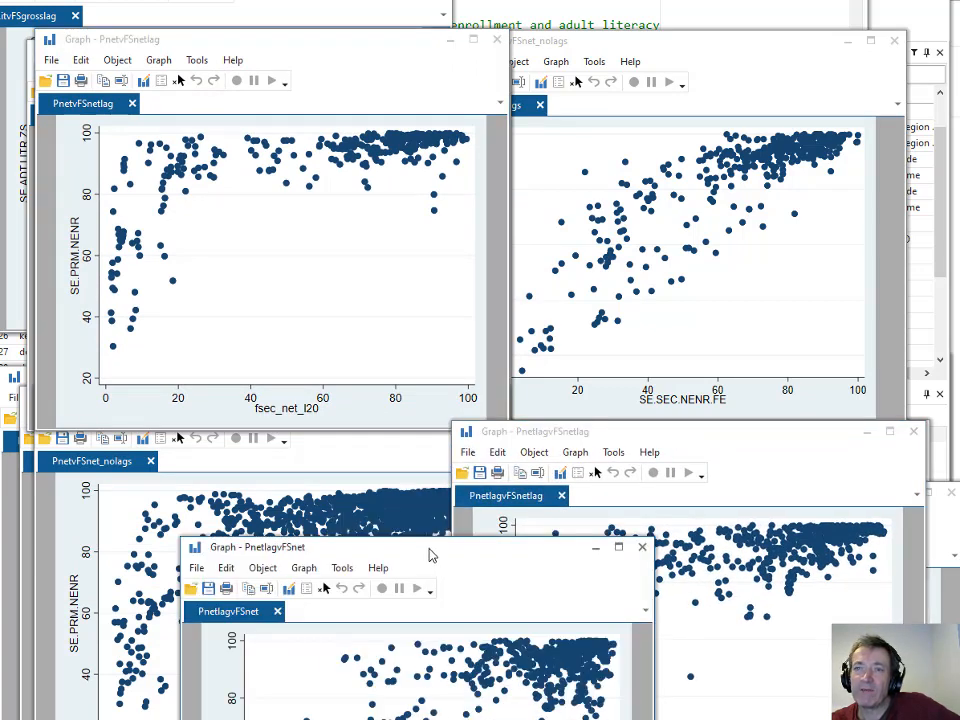
left_click_drag(431, 553, 704, 437)
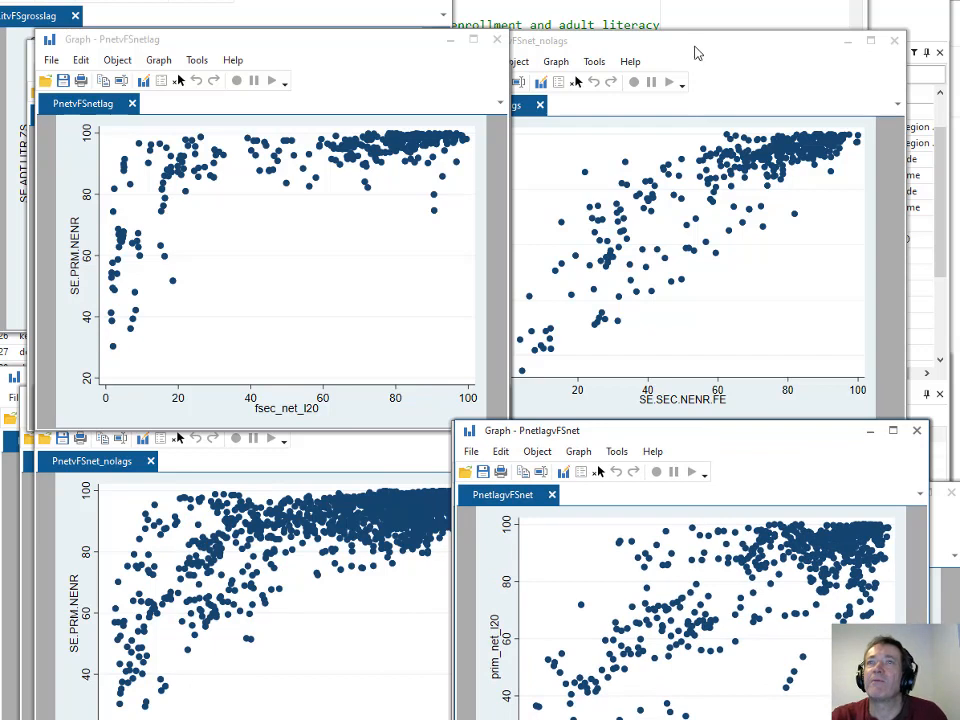
left_click(690, 83)
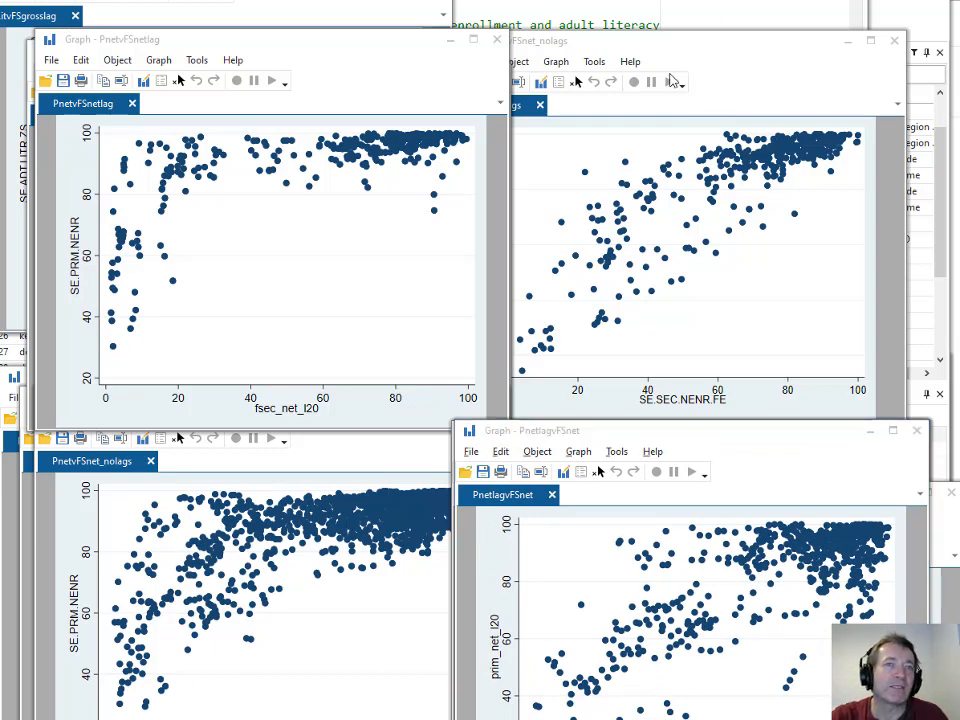
Examine the pwcorr tables for gross and net female secondary enrollment against literacy, and net female secondary against net primary enrollment, in the Stata results
key("alt+Tab")
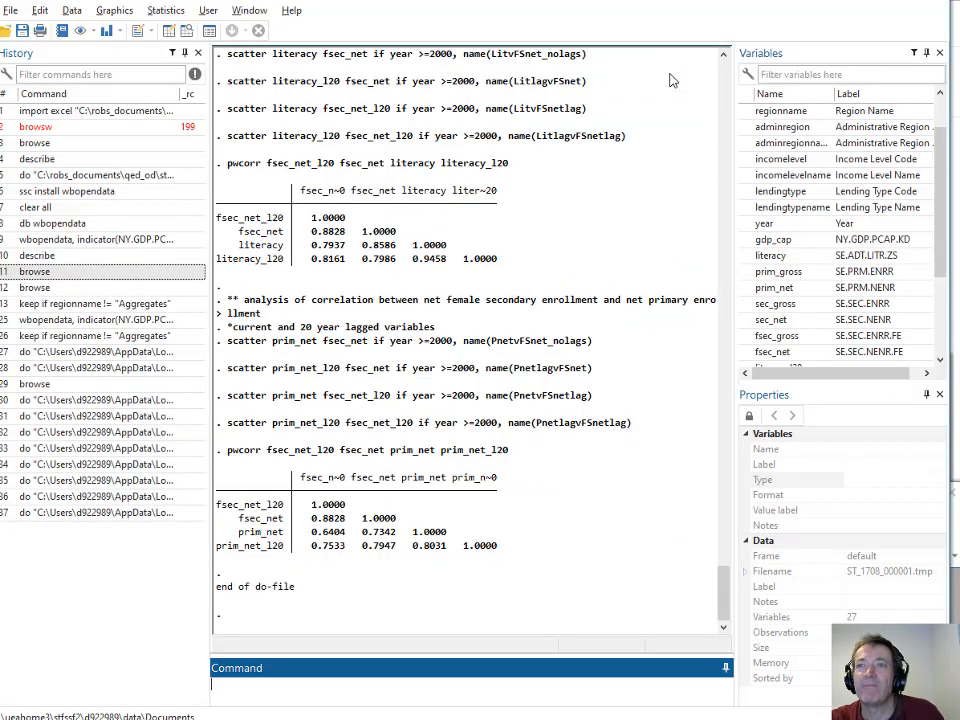
scroll(561, 427, "up", 2)
scroll(561, 427, "up", 5)
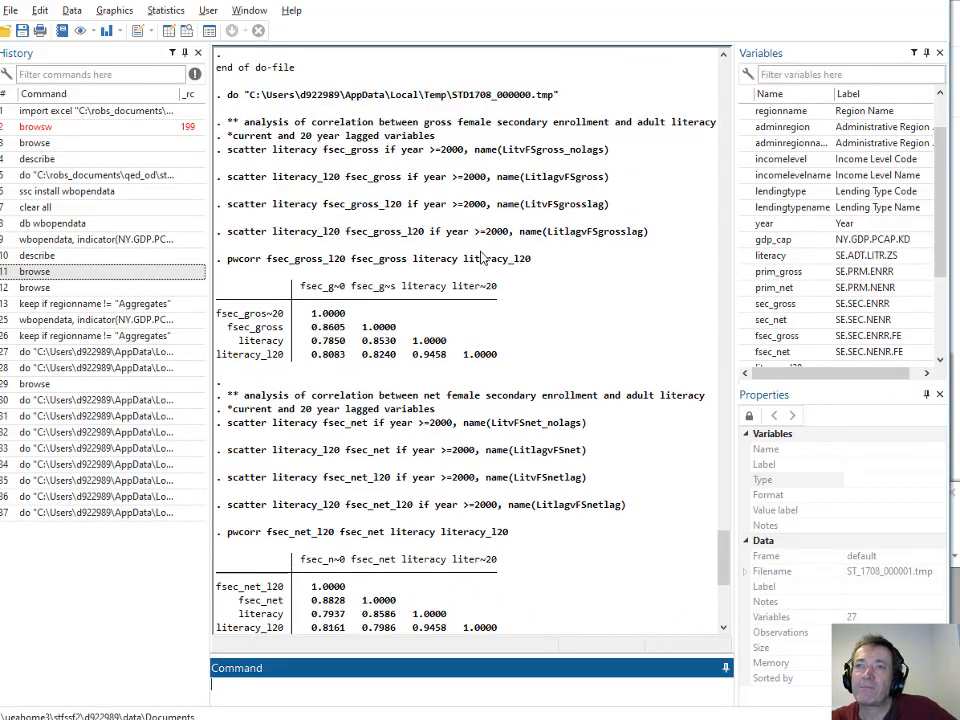
scroll(431, 360, "up", 1)
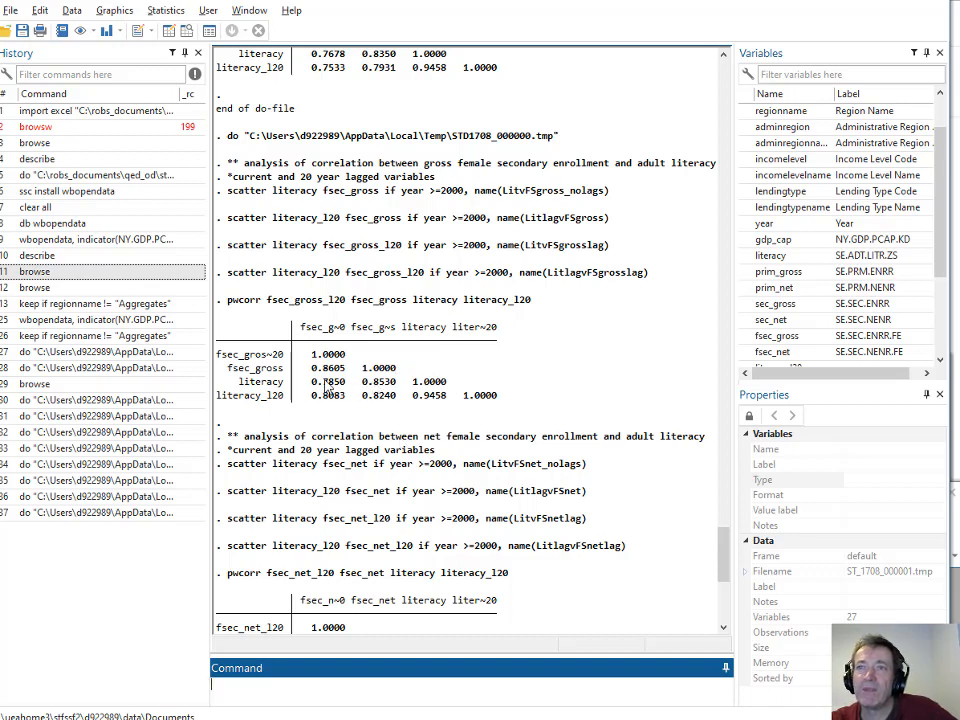
scroll(370, 370, "down", 1)
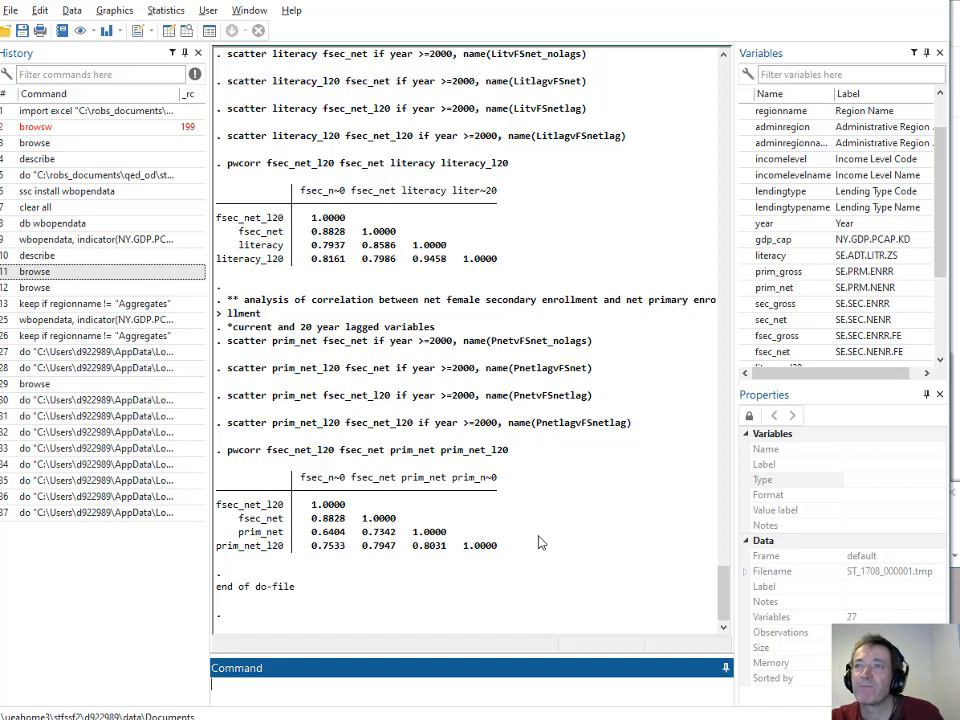
left_click(497, 165)
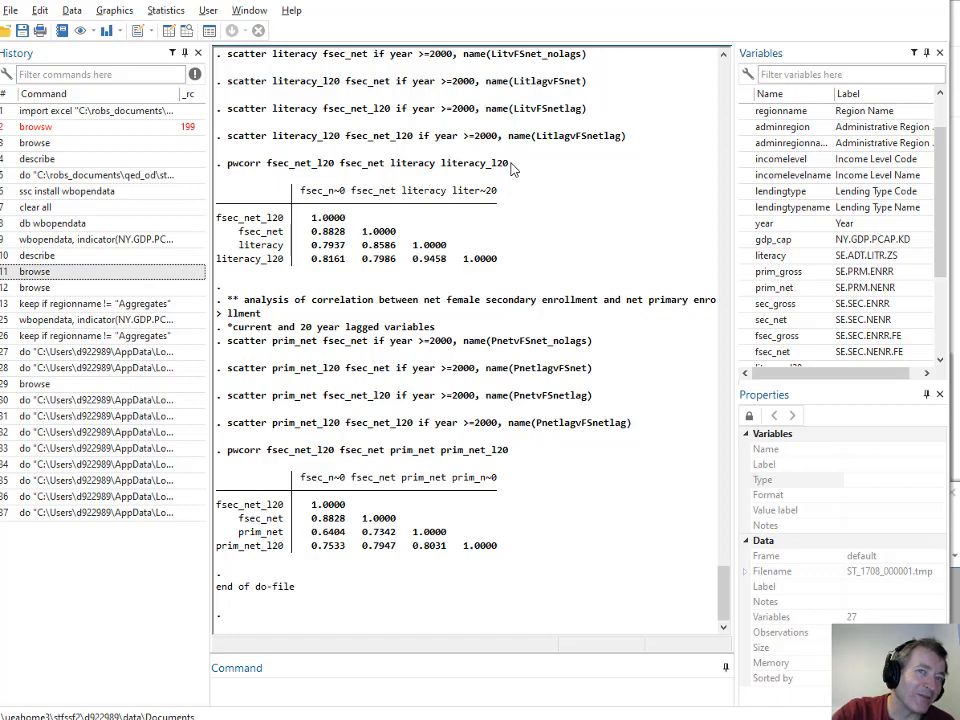
Switch to the worksheet document in Word and read tasks S 34 and S 35 on secondary enrollment, literacy and GDP per capita
key("alt+Tab")
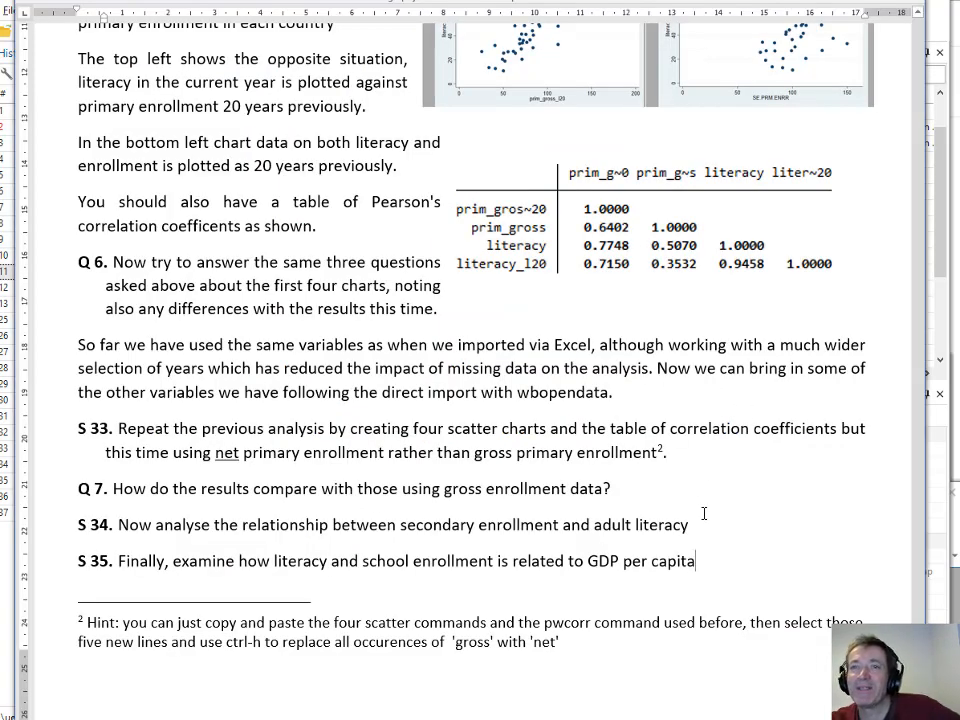
scroll(650, 530, "down", 1)
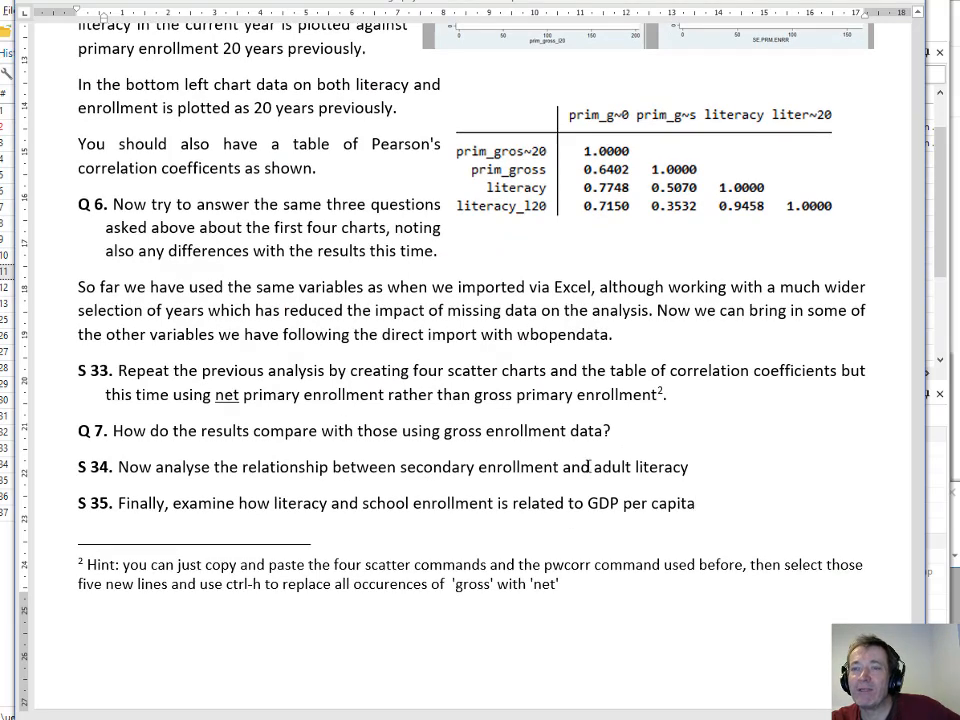